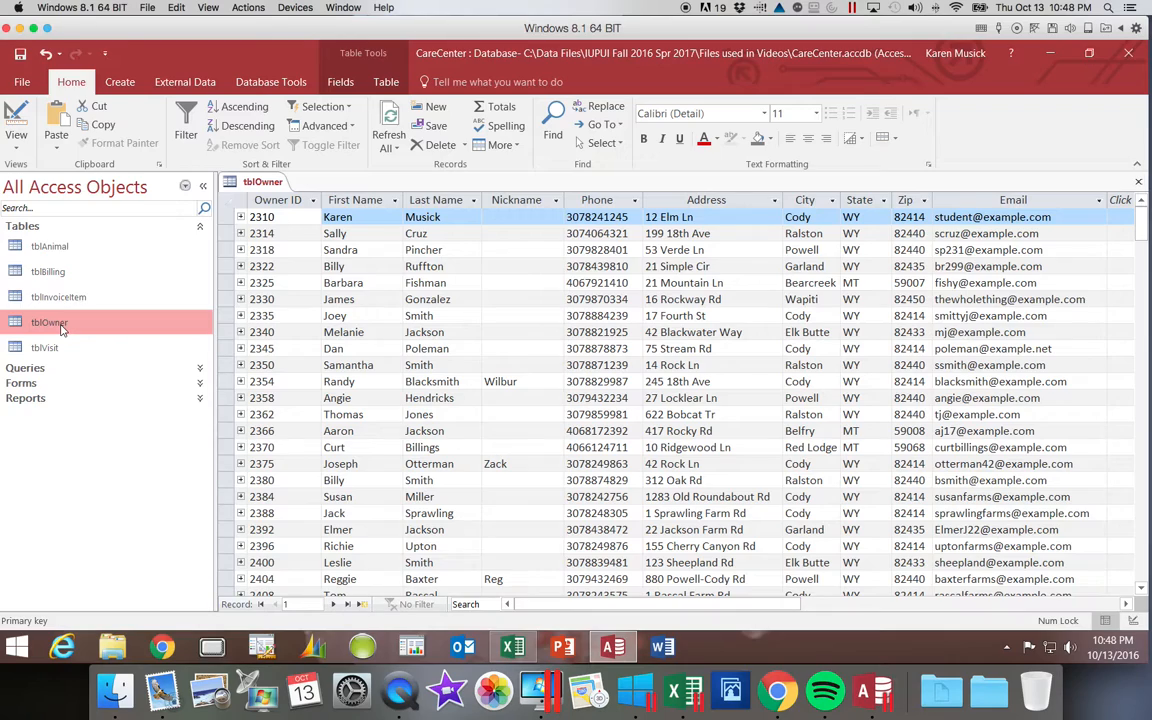
Switch tblOwner to Design view and launch the Input Mask Wizard for the Phone field.
left_click(17, 148)
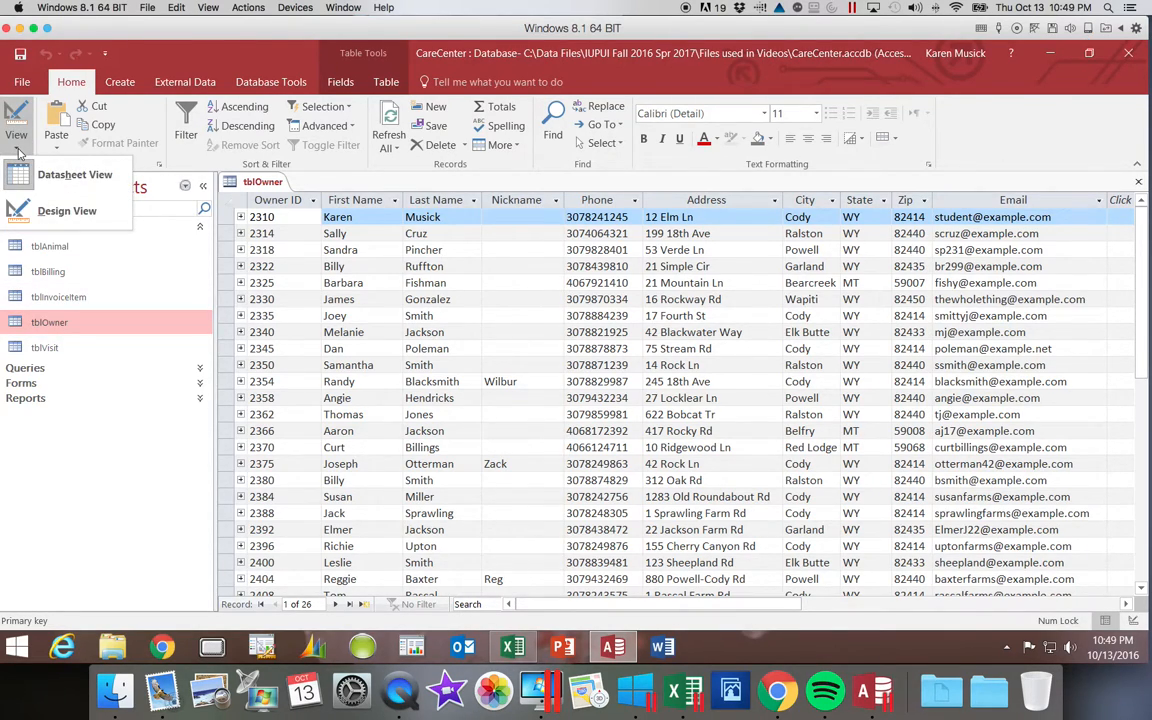
left_click(30, 211)
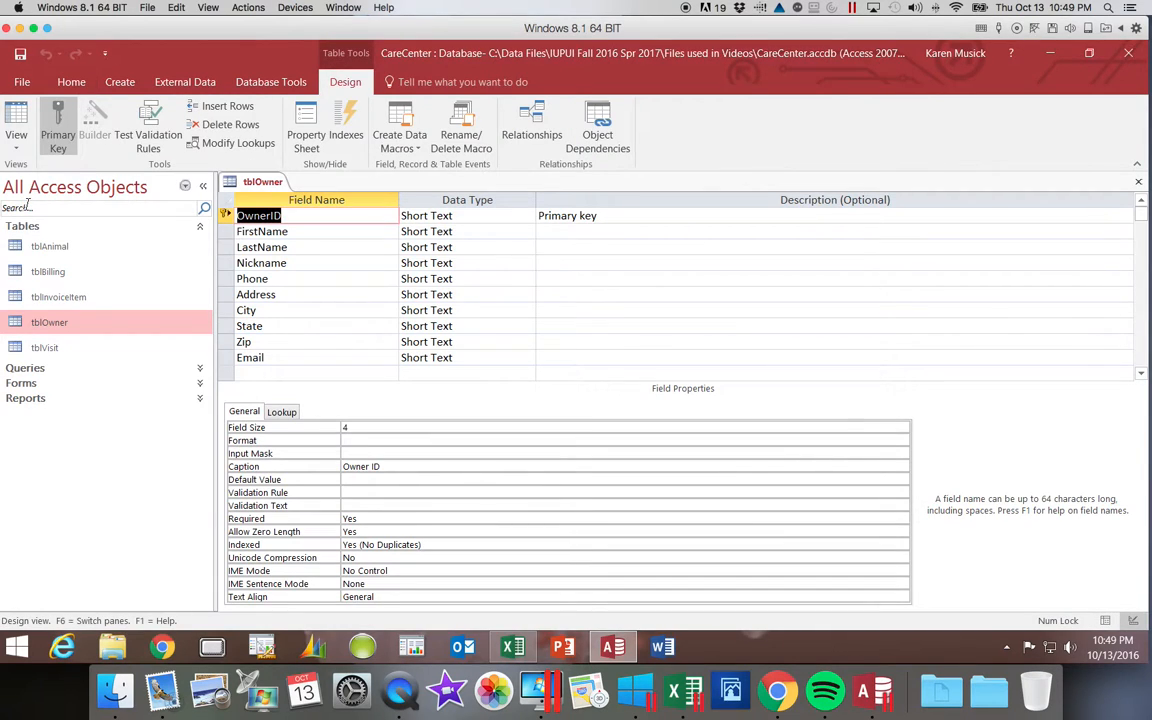
left_click(277, 281)
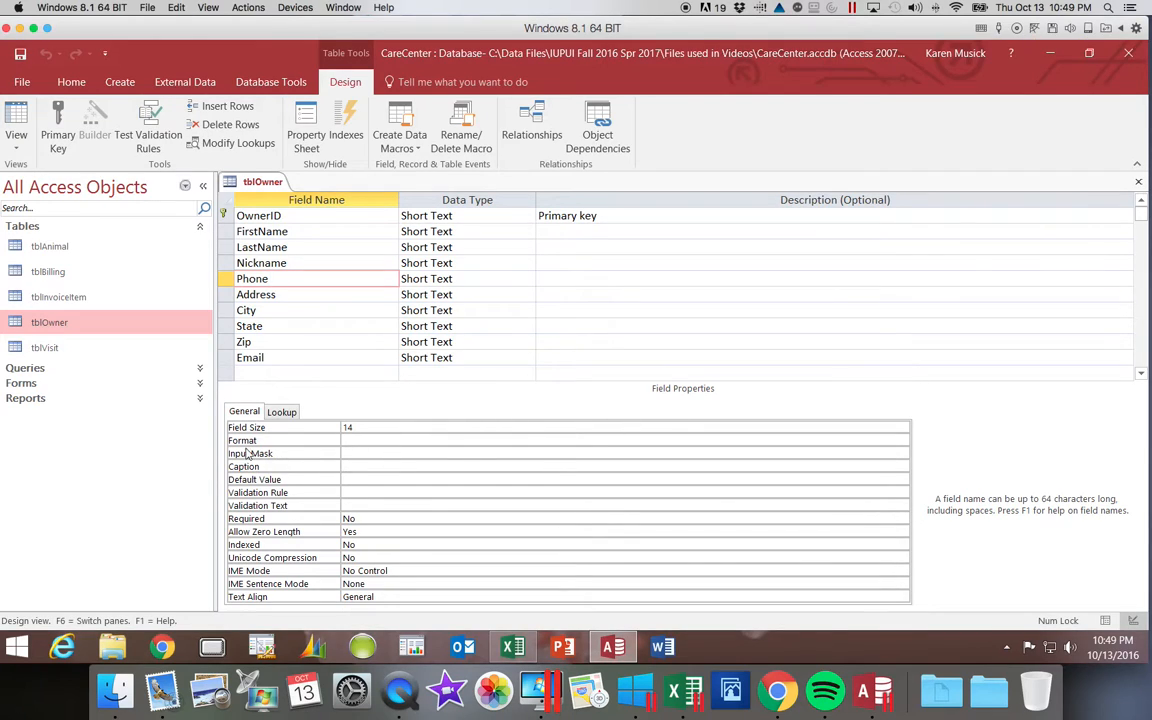
left_click(351, 455)
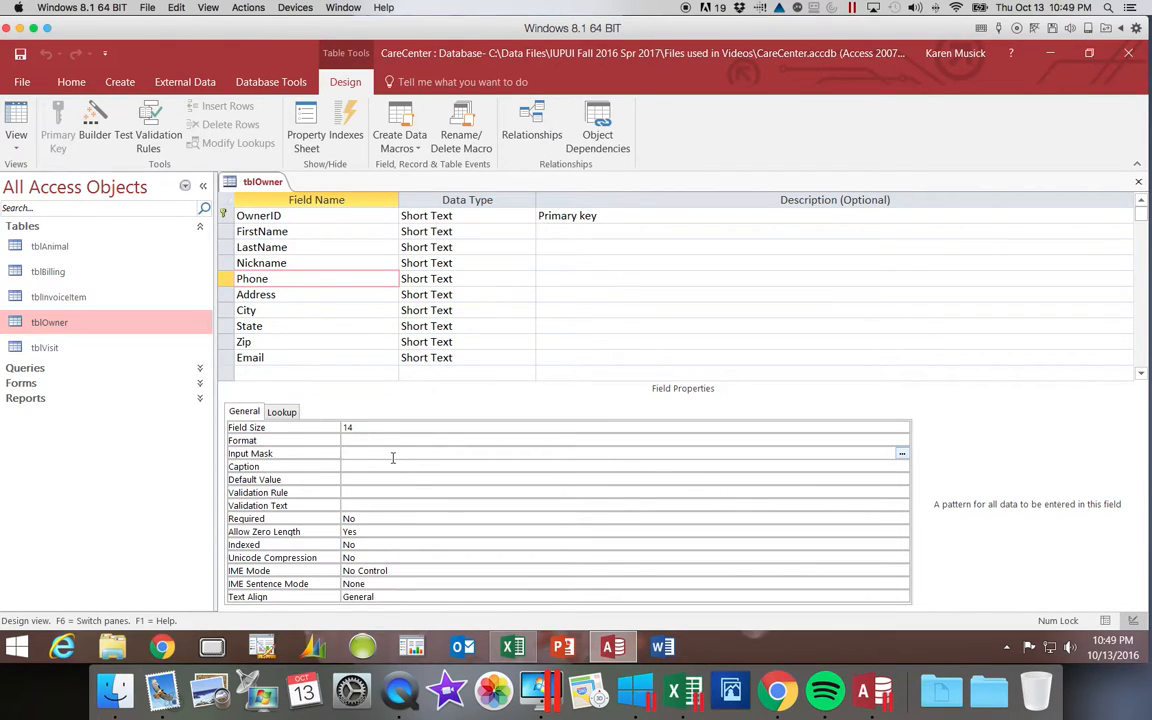
left_click(902, 456)
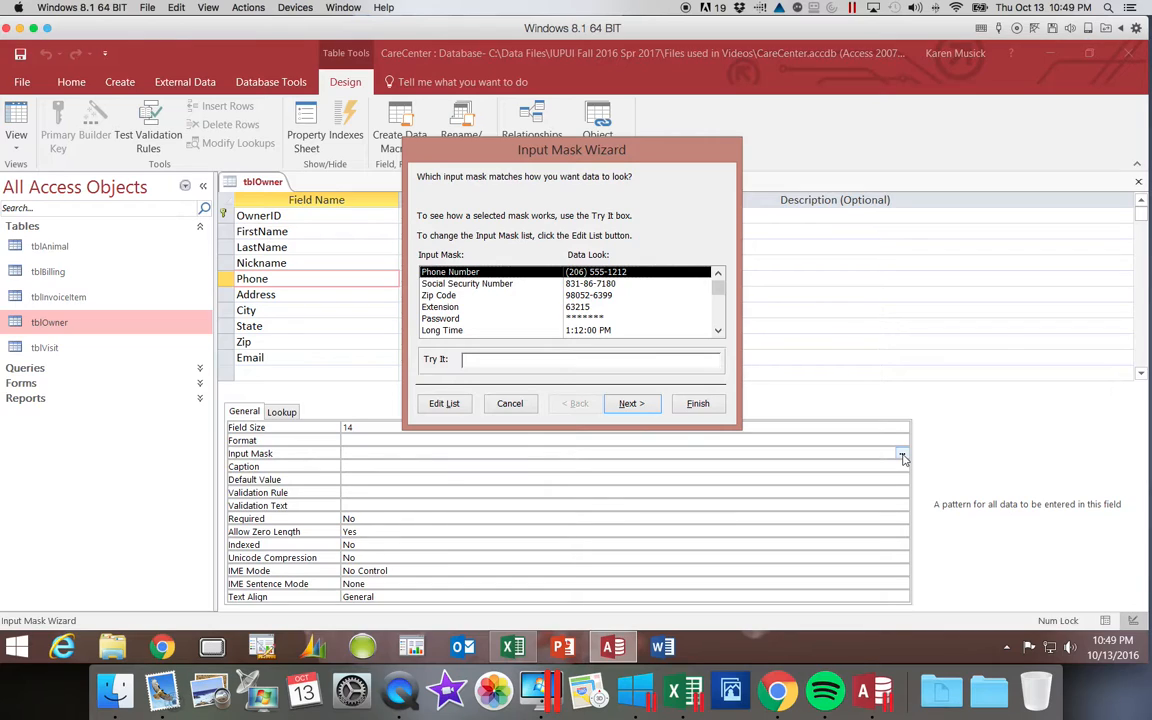
left_click(599, 362)
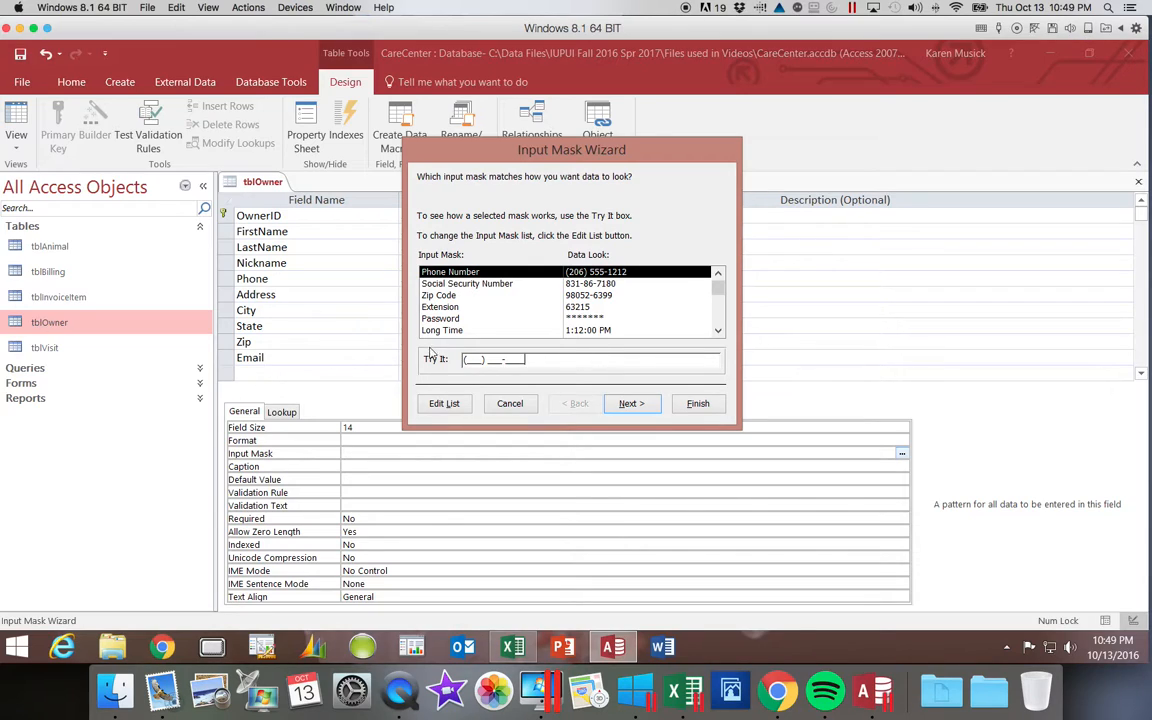
left_click(469, 359)
left_click(465, 360)
left_click(629, 405)
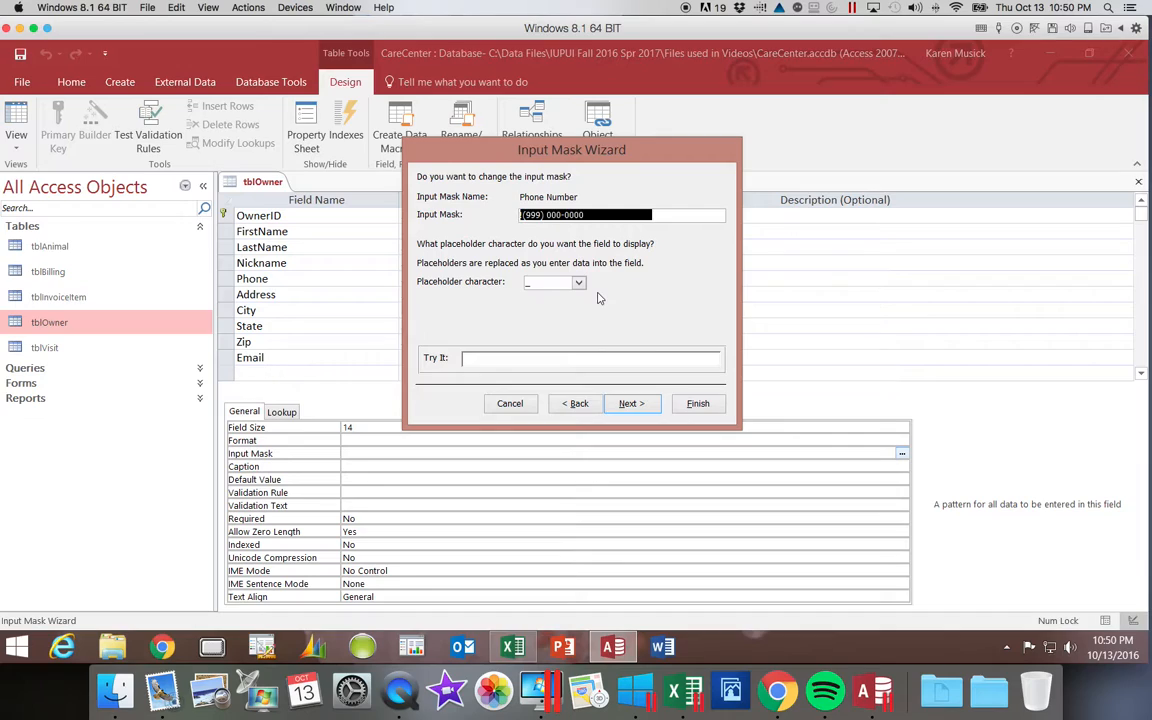
left_click(578, 285)
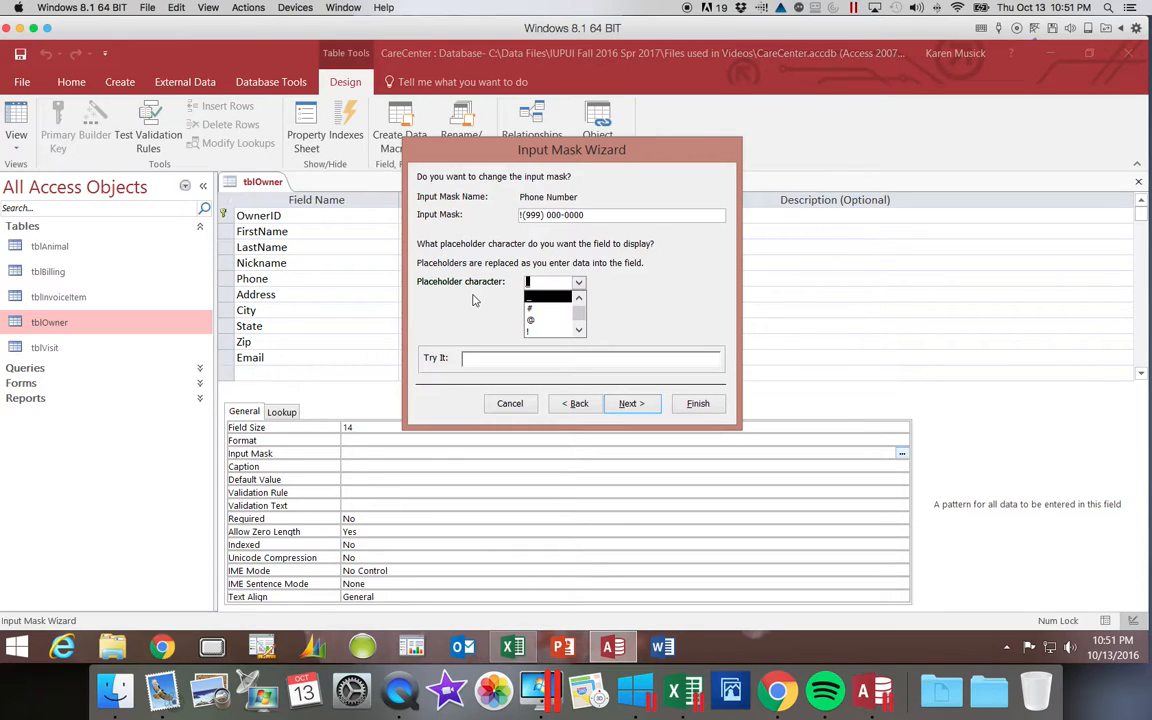
left_click(533, 297)
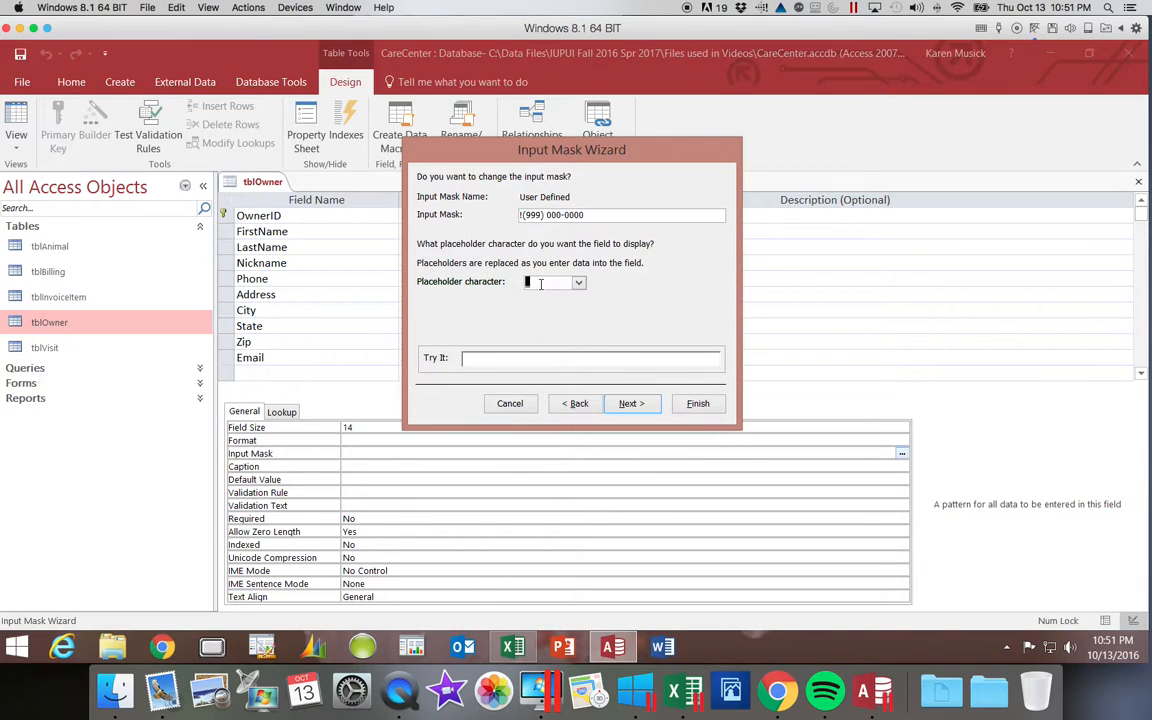
left_click(641, 406)
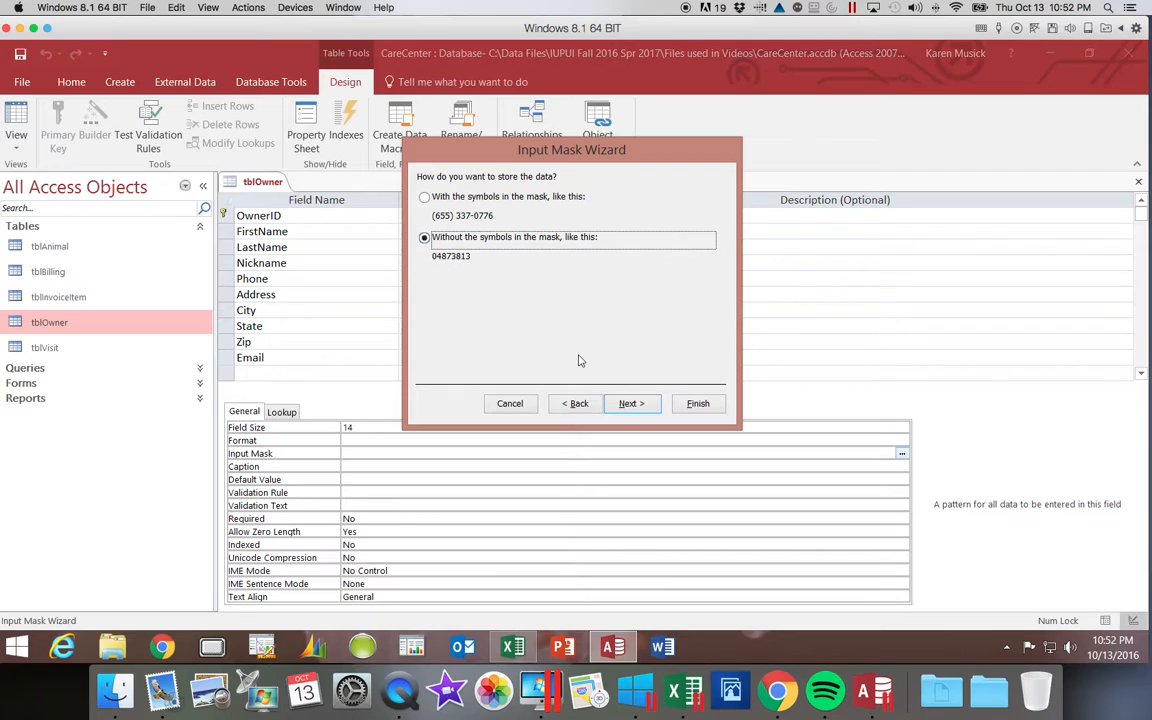
Store phone numbers without the mask symbols and finish the wizard.
left_click(631, 404)
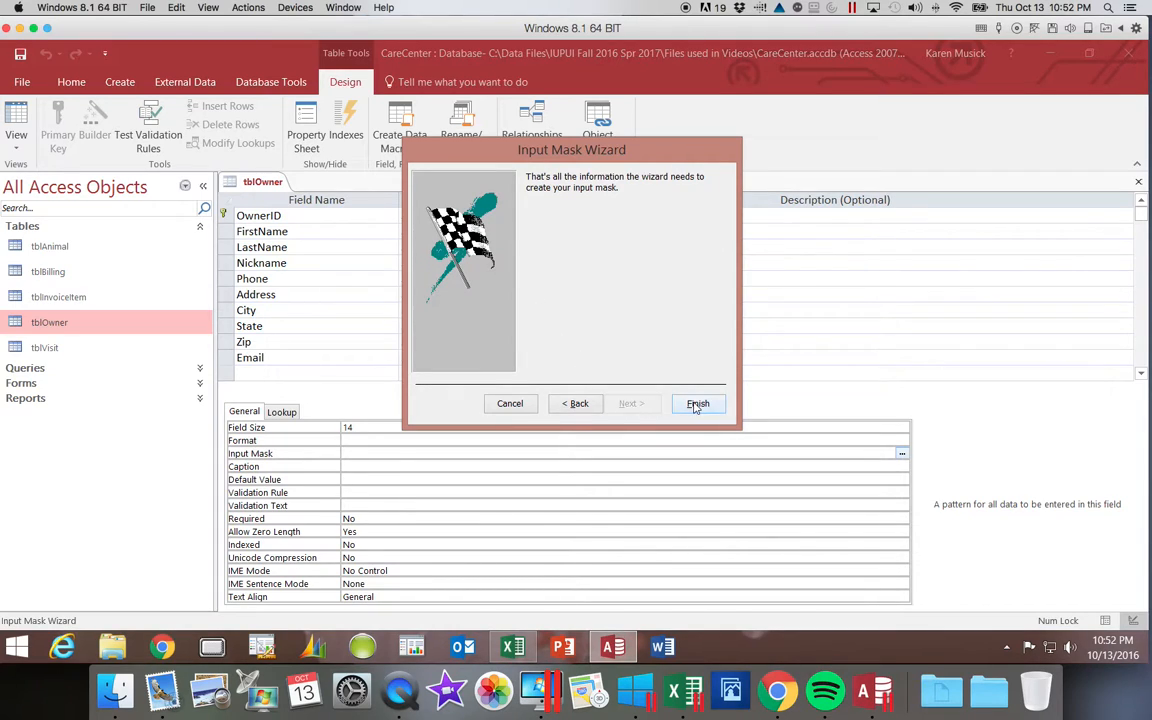
left_click(698, 404)
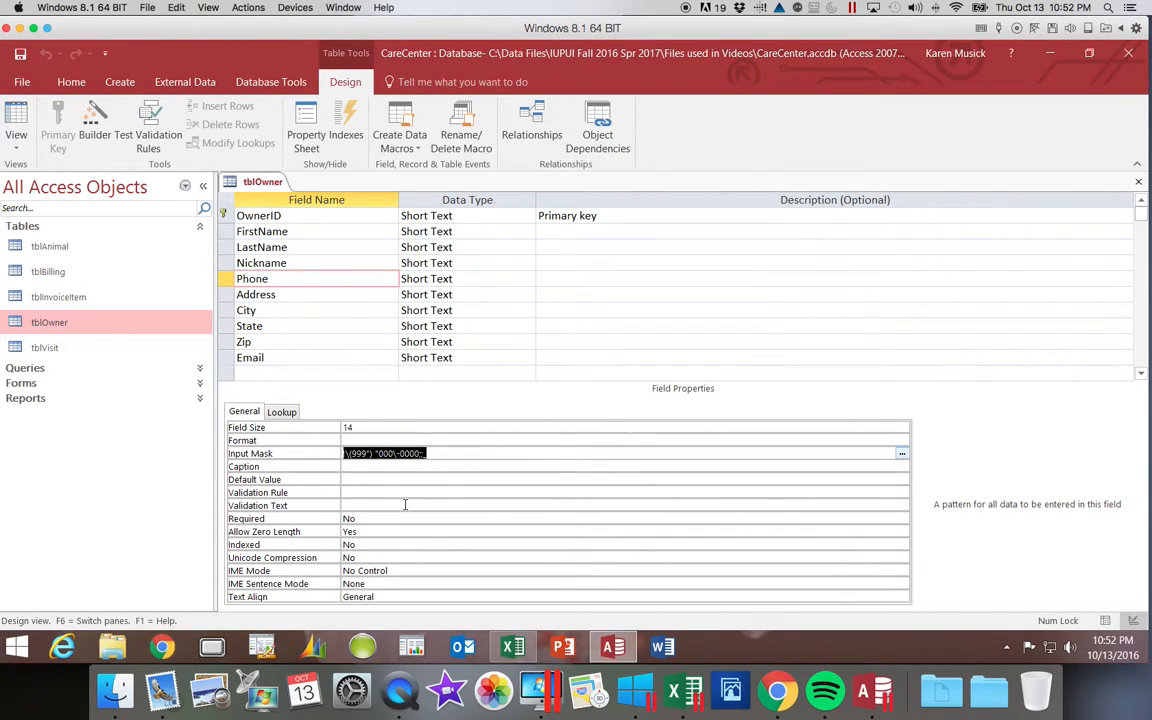
Add a dash after the backslash so the mask reads !\(999") "000\-0000;;_.
left_click(528, 456)
left_click(528, 456)
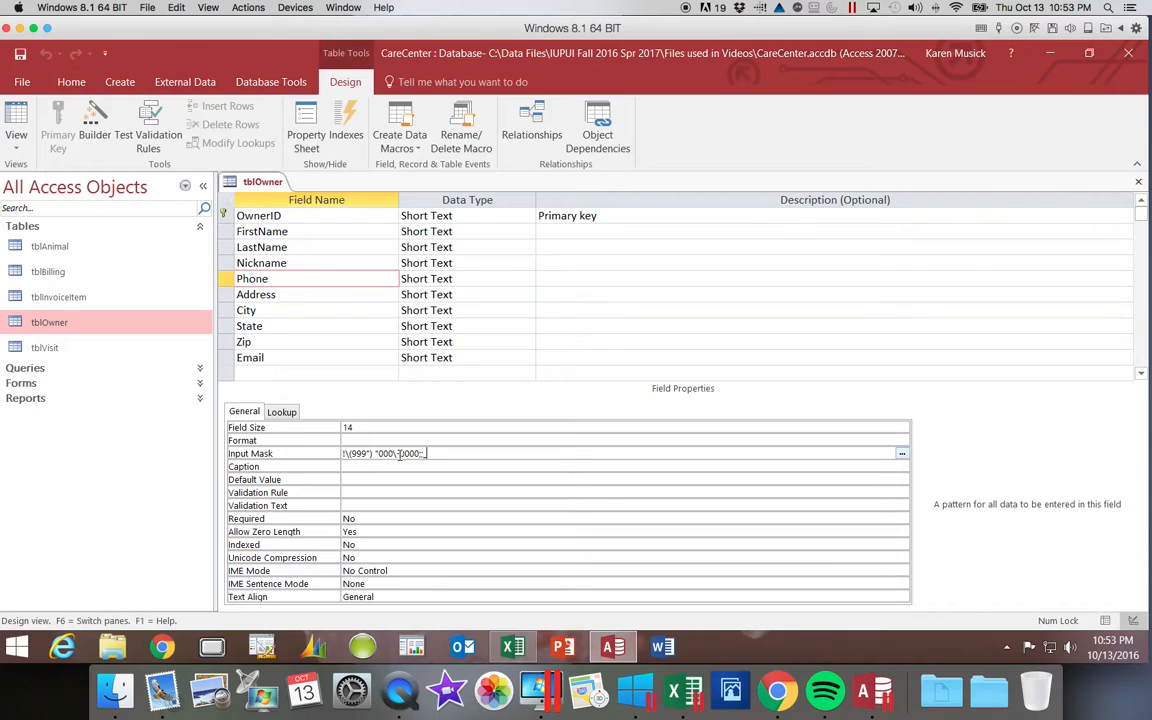
type("-")
left_click(17, 118)
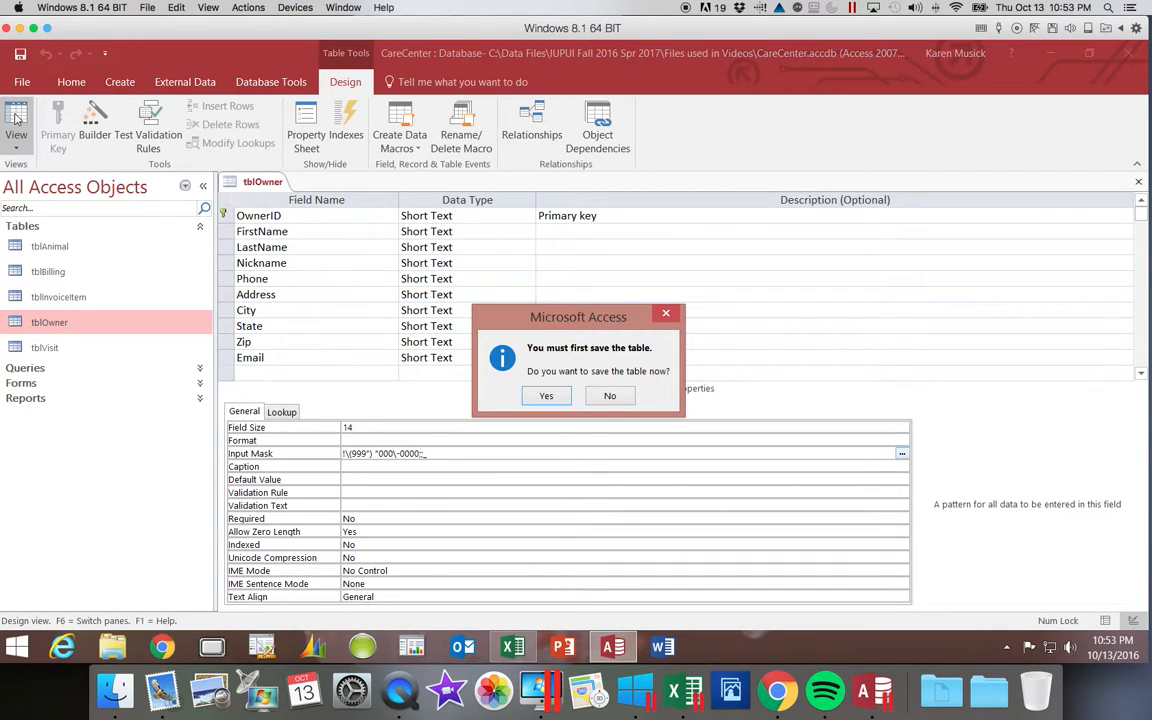
left_click(543, 395)
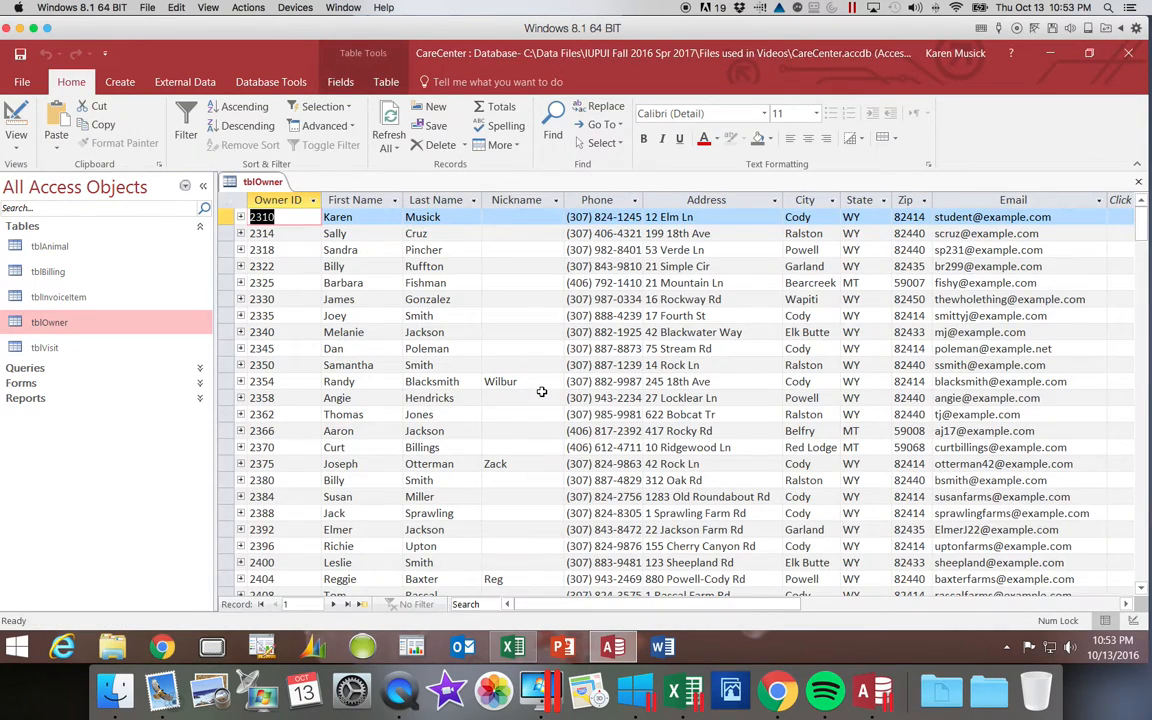
double_click(641, 200)
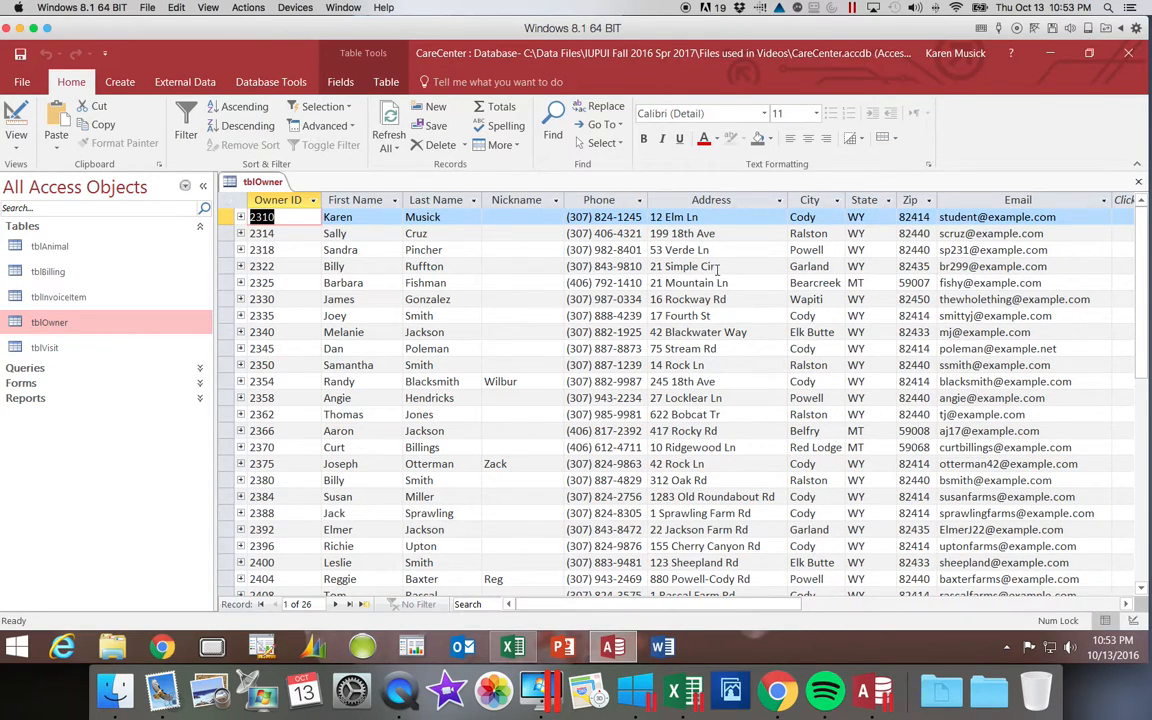
left_click_drag(648, 200, 650, 206)
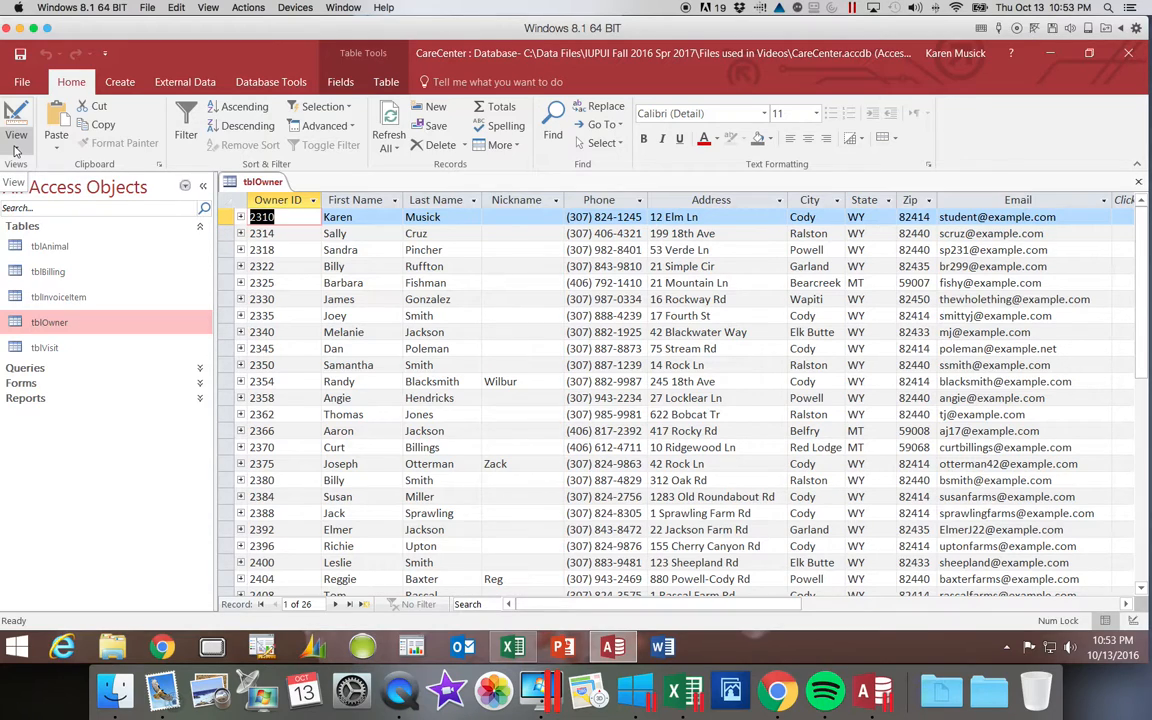
left_click(15, 150)
In Design view, change the Phone input mask to !999\-000\-0000;;_, replacing the parentheses with dashes.
left_click(20, 208)
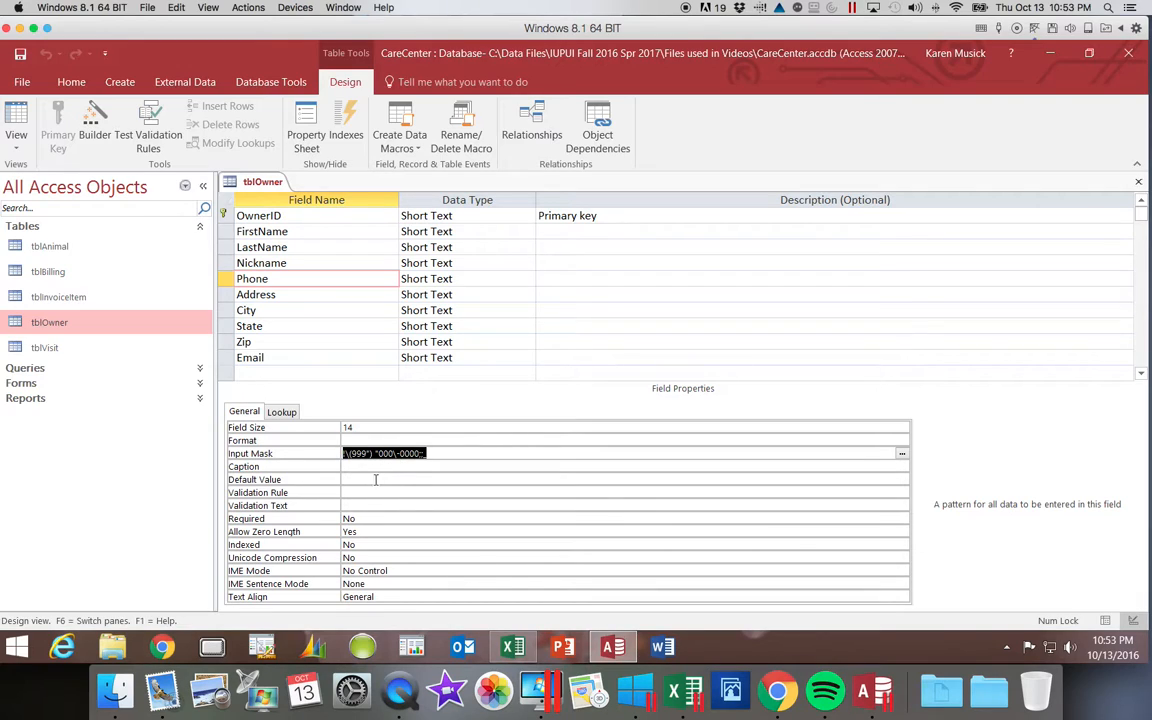
left_click_drag(351, 454, 357, 454)
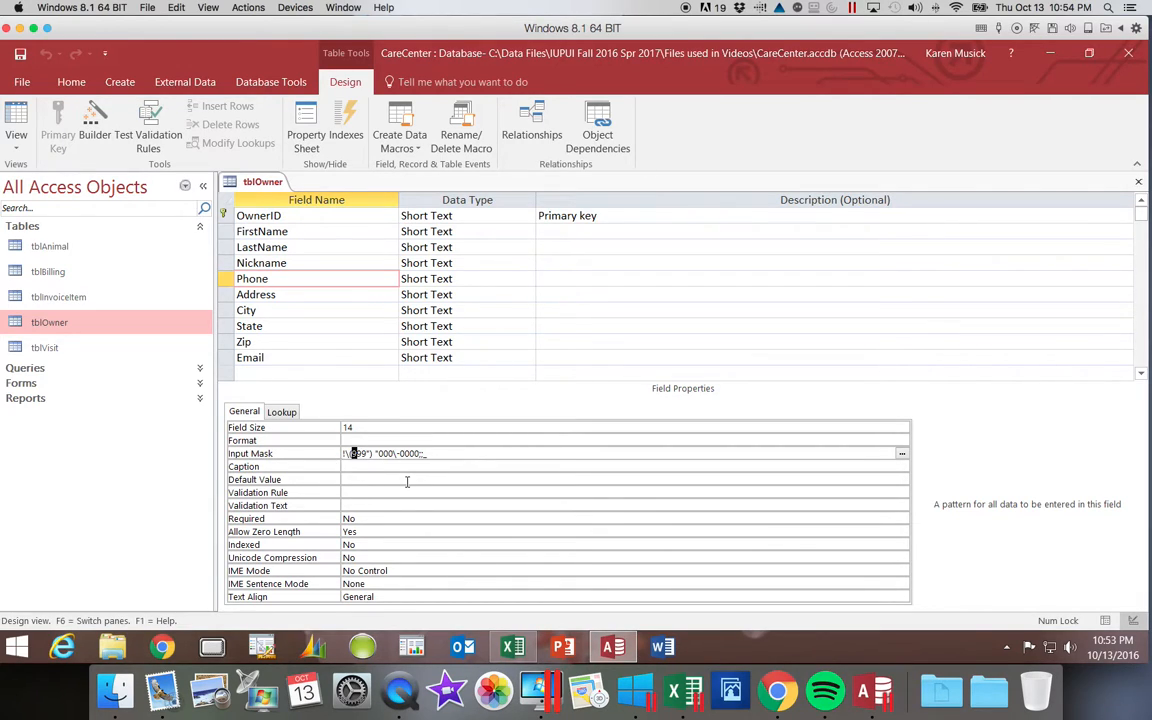
left_click(356, 455)
key("Delete")
key("Delete")
key("BackSpace")
key("BackSpace")
key("BackSpace")
key("BackSpace")
type("\\-")
key("Tab")
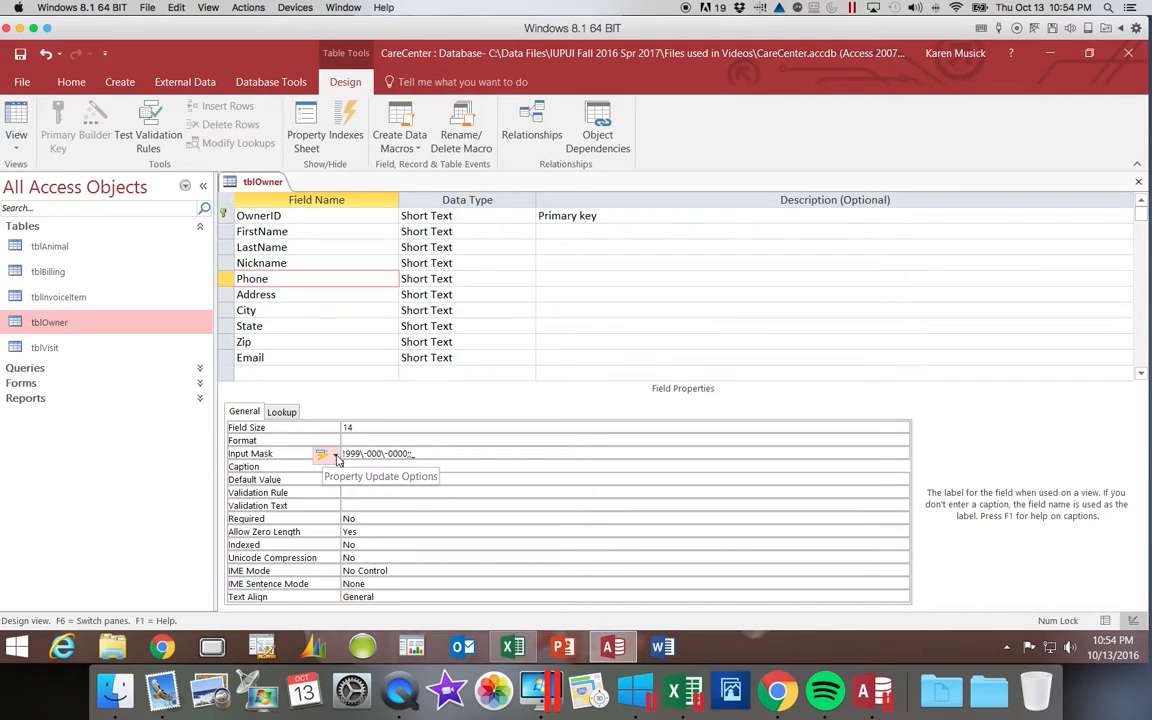
Propagate the new Phone input mask everywhere Phone is used, confirming the update for frmOwner.
left_click(336, 456)
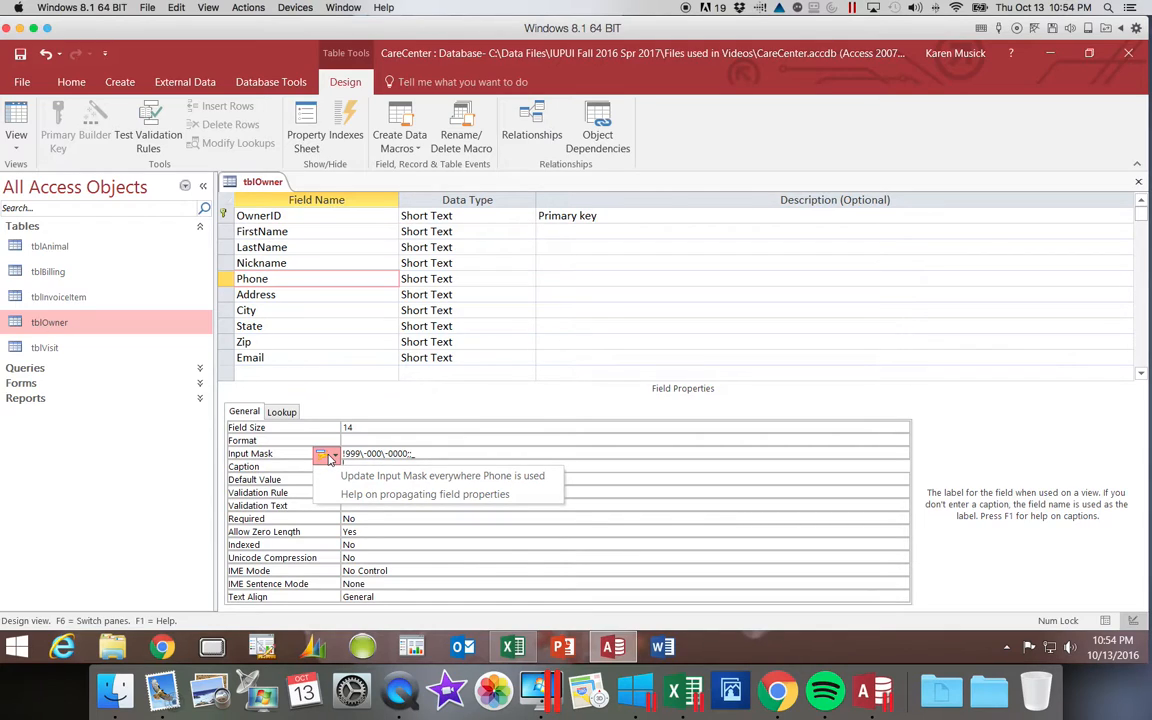
left_click(348, 477)
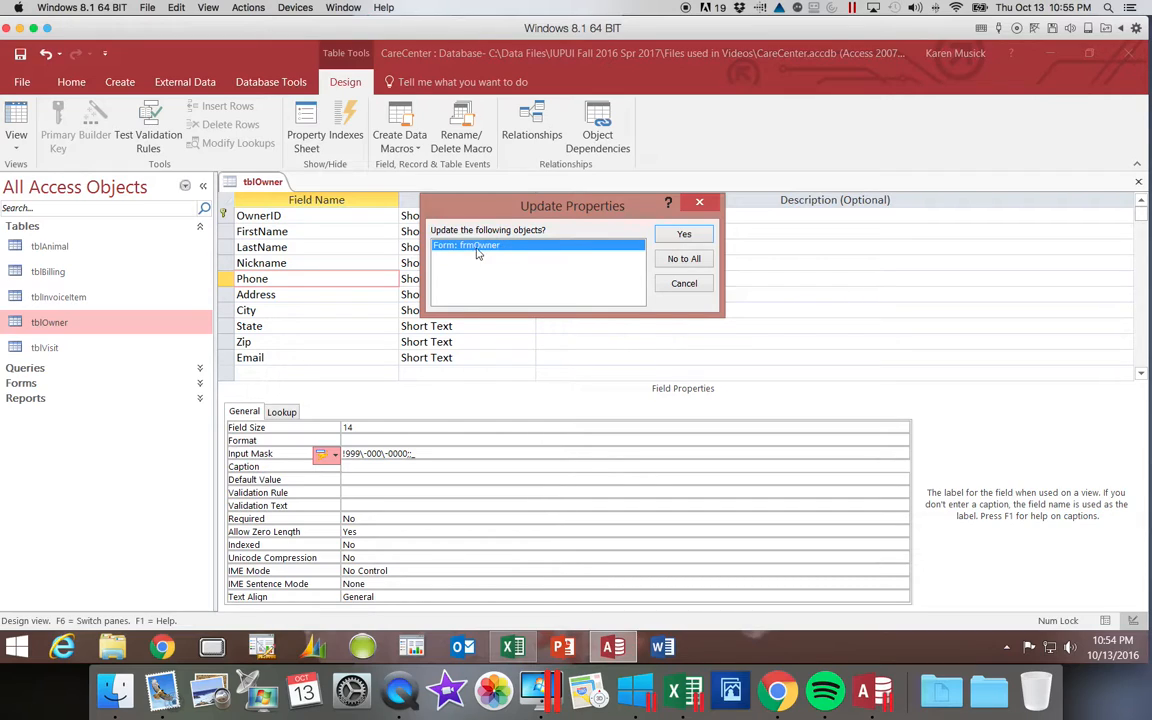
left_click(684, 235)
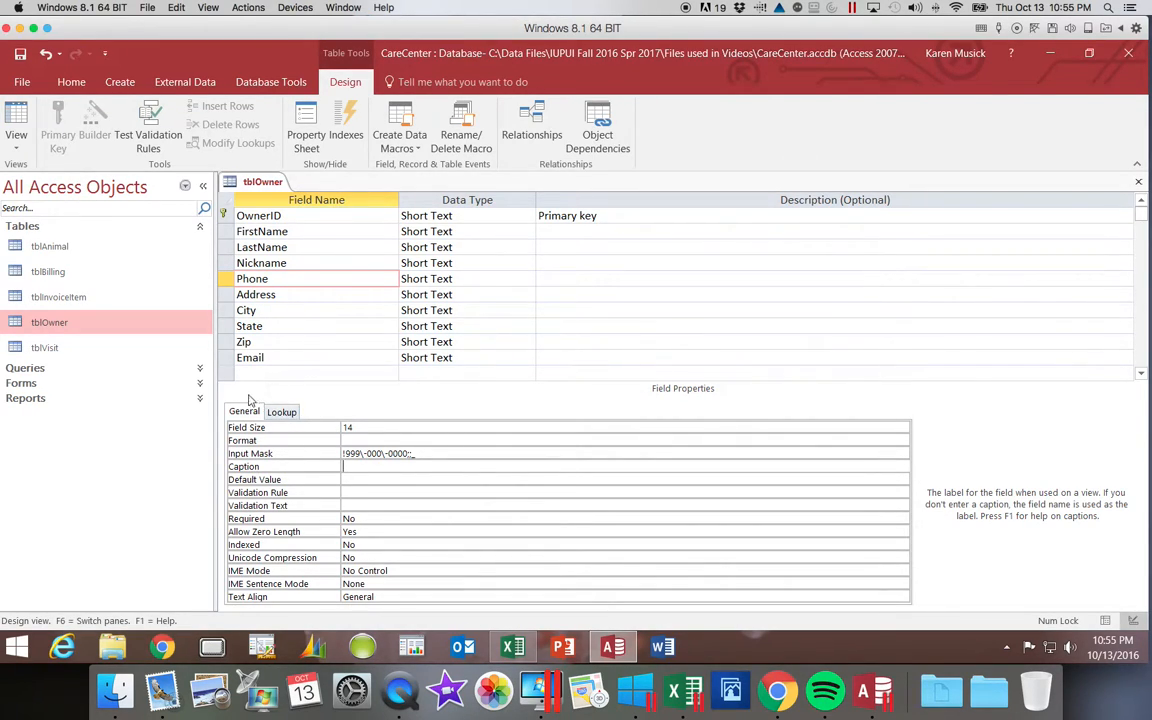
left_click(17, 120)
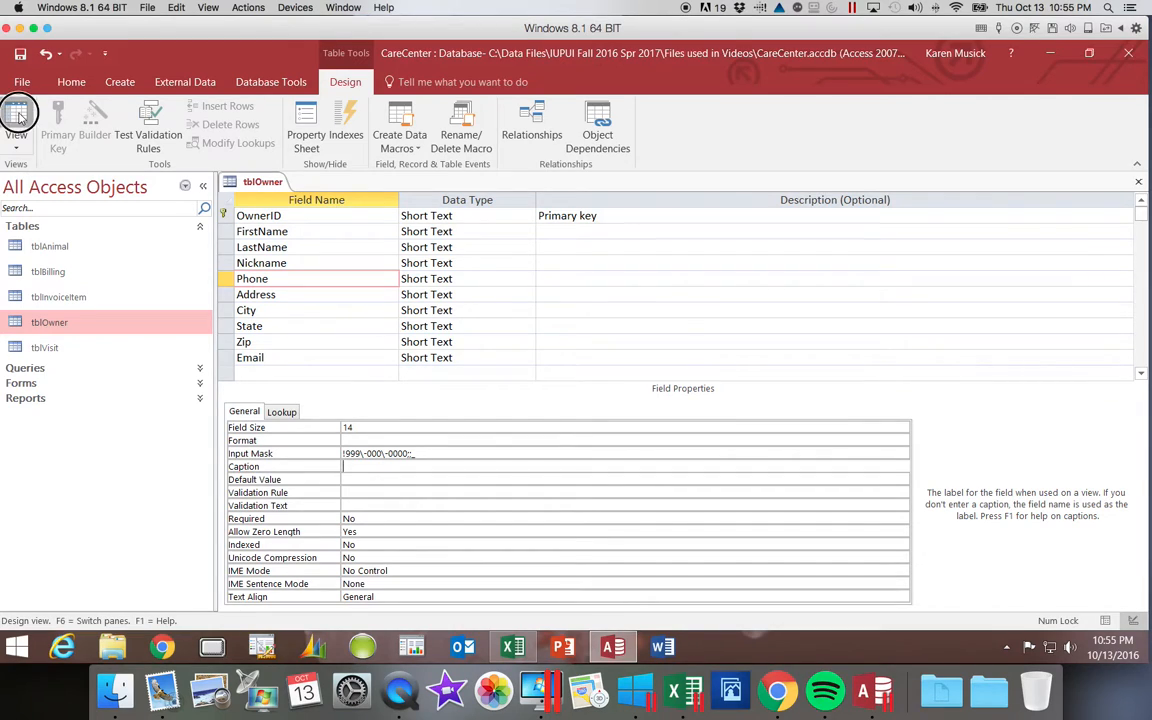
left_click(546, 395)
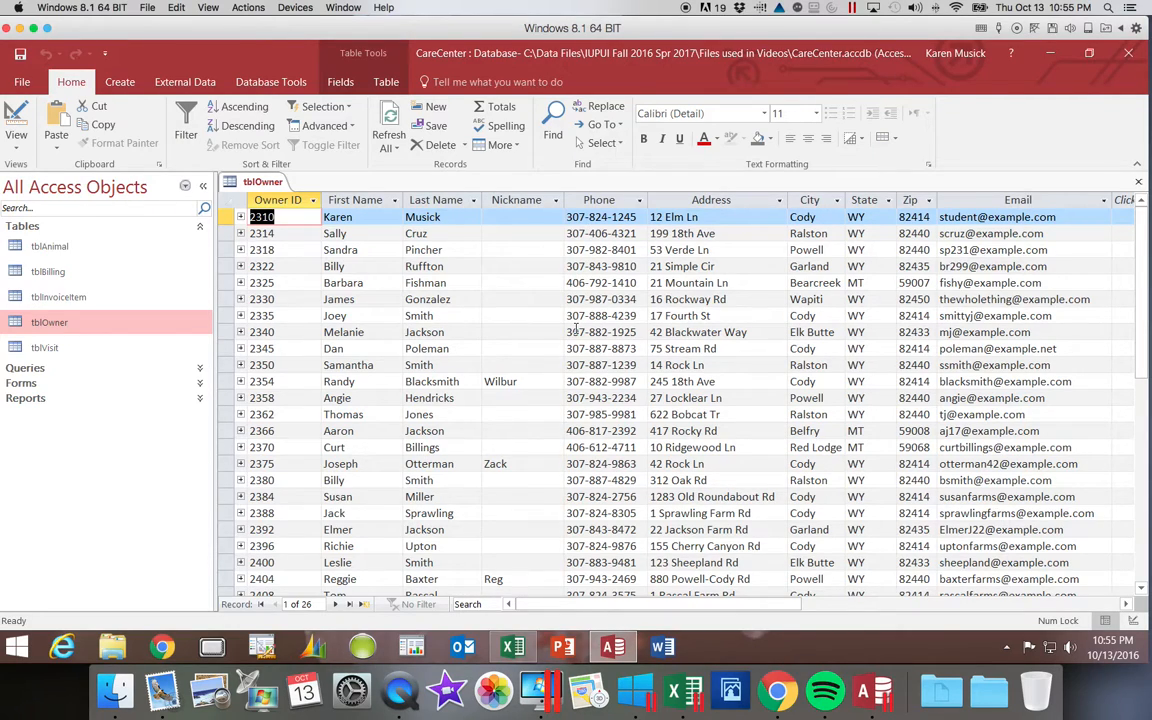
left_click(17, 140)
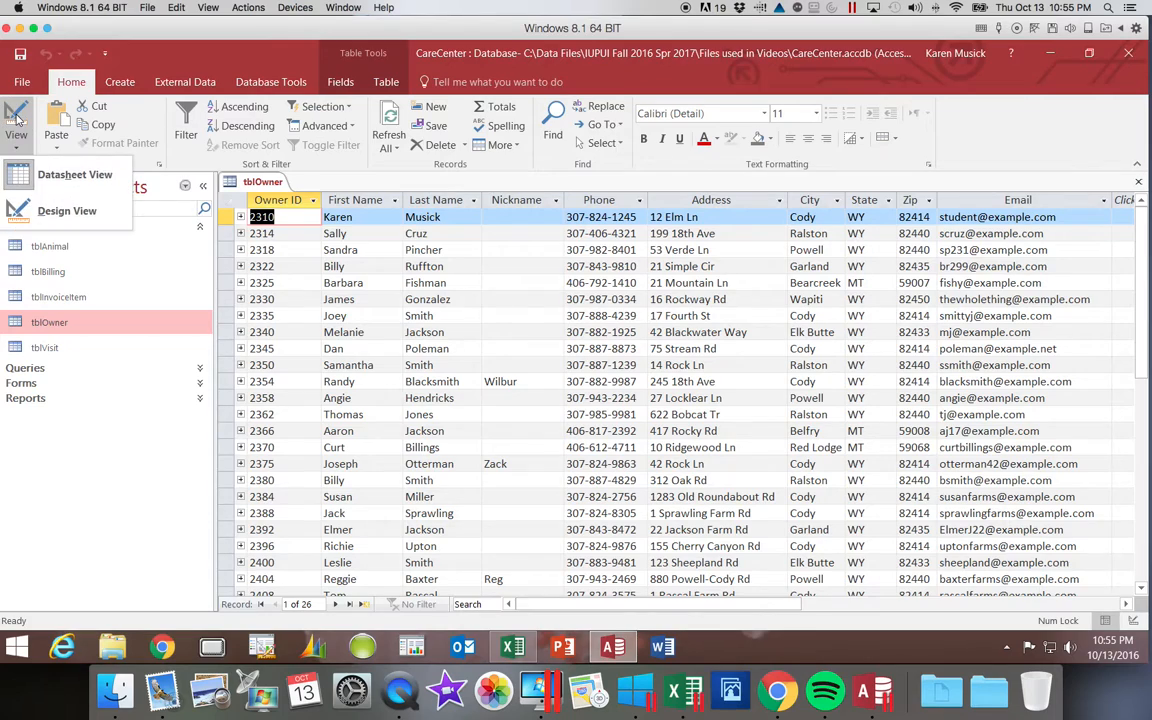
left_click(16, 116)
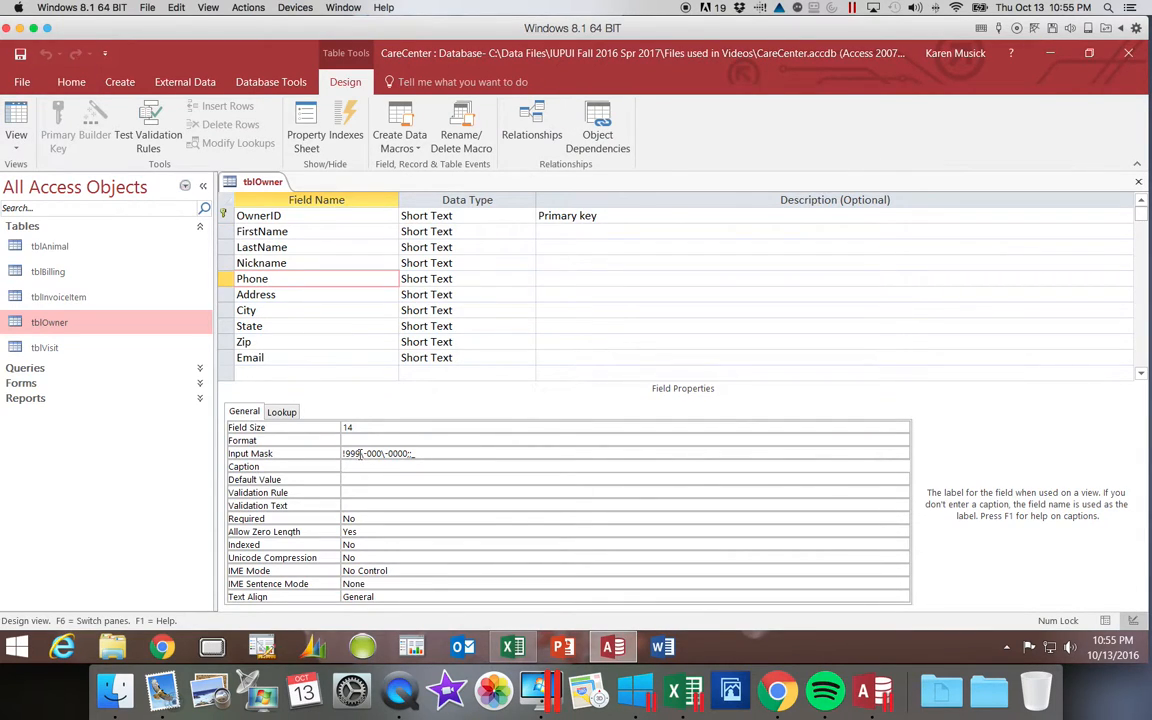
left_click_drag(361, 453, 346, 457)
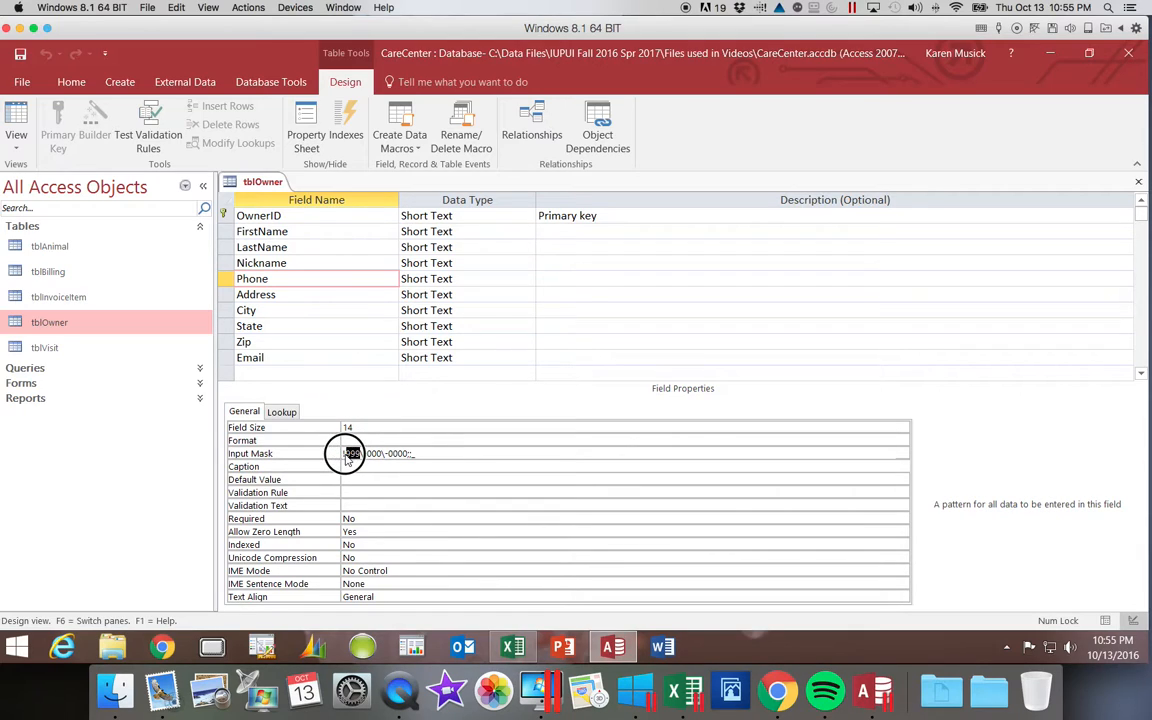
left_click(498, 492)
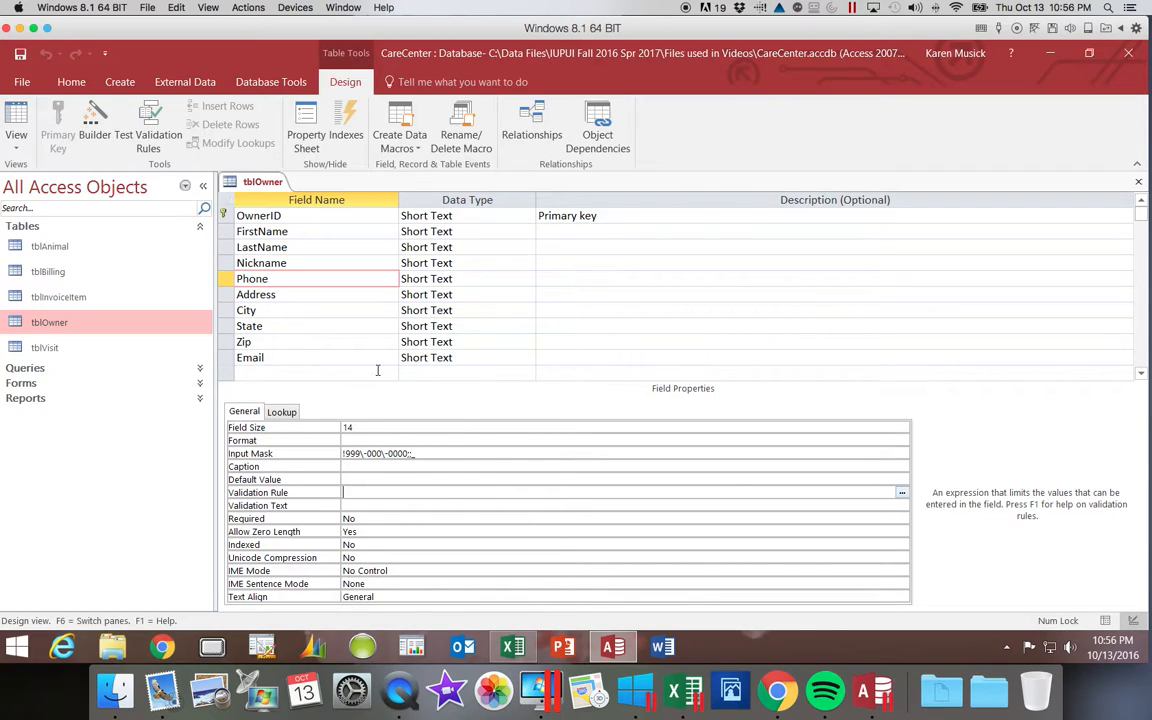
left_click(16, 116)
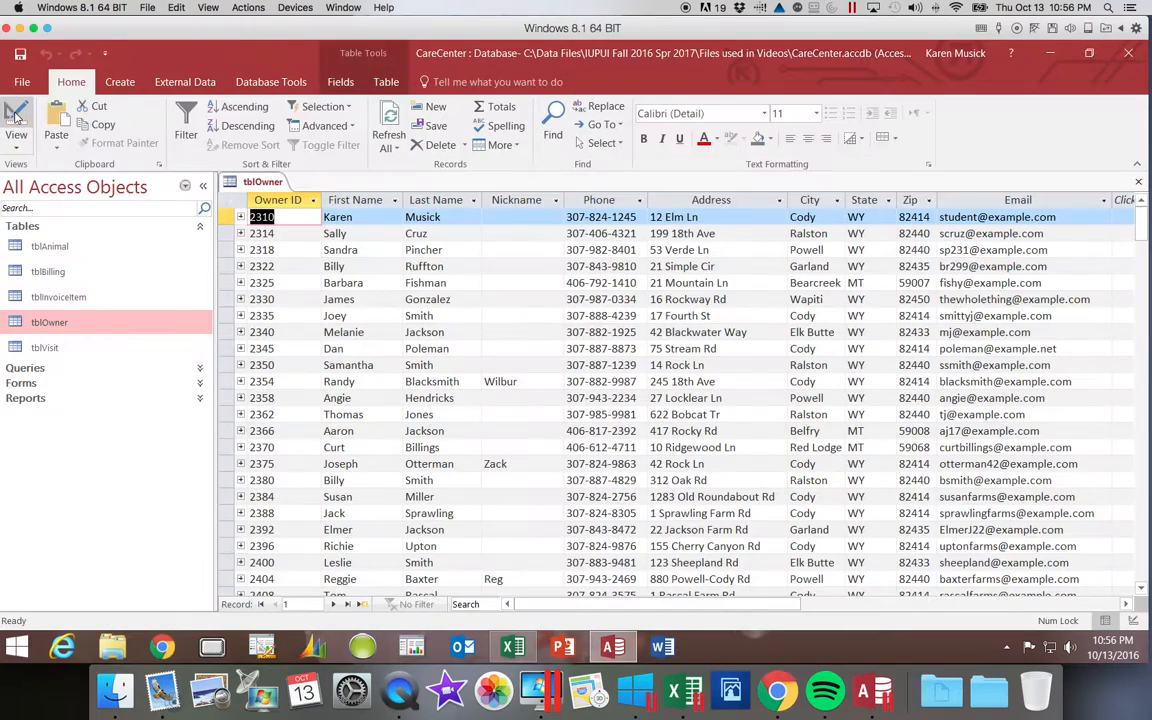